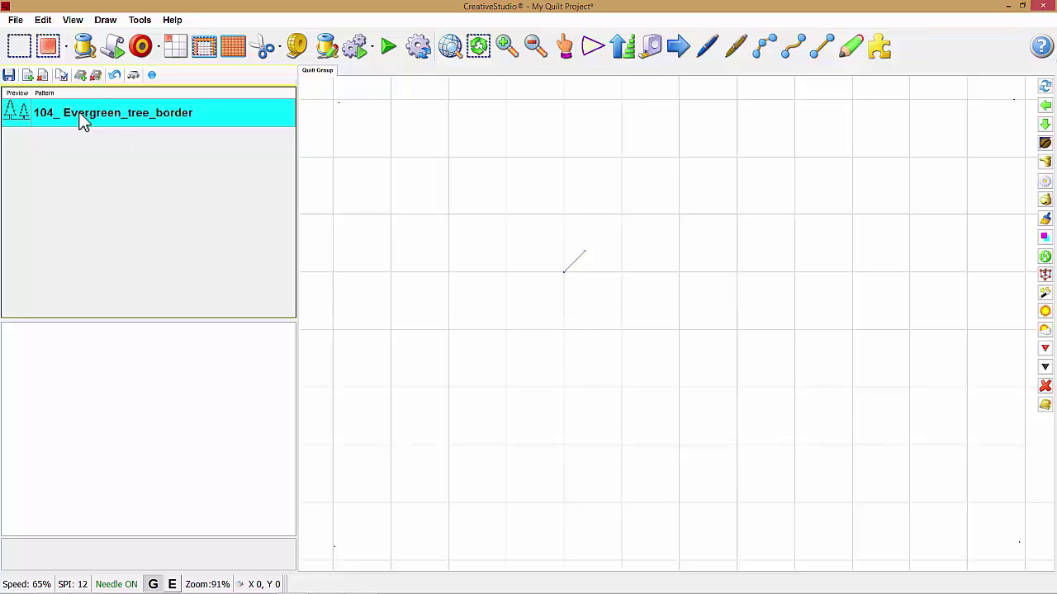
Step: Place one Evergreen tree border repeat of two trees, 3 wide by 2.23 high, at the start point
click(175, 49)
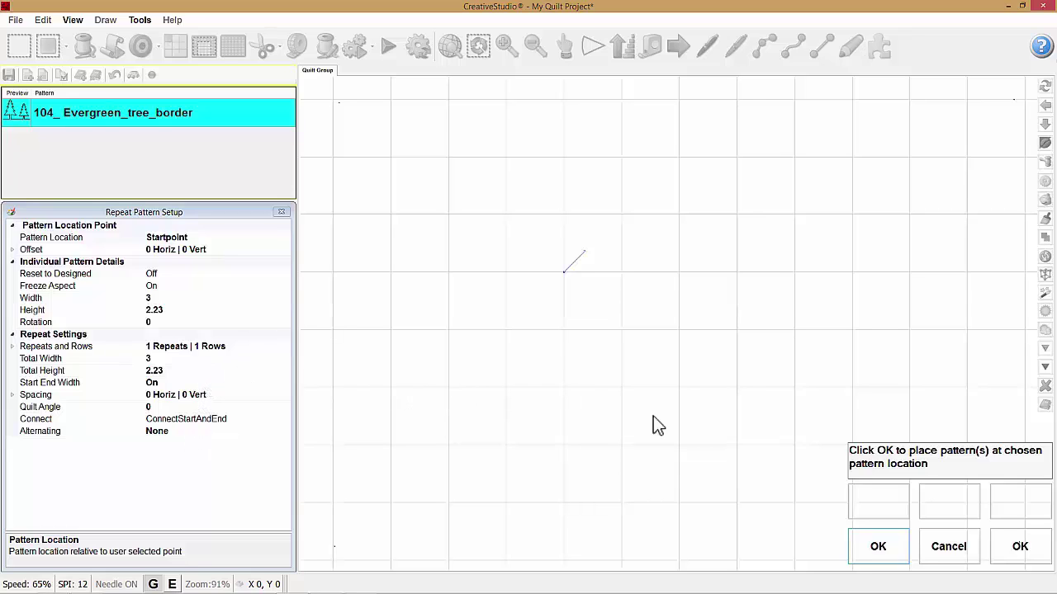
click(871, 547)
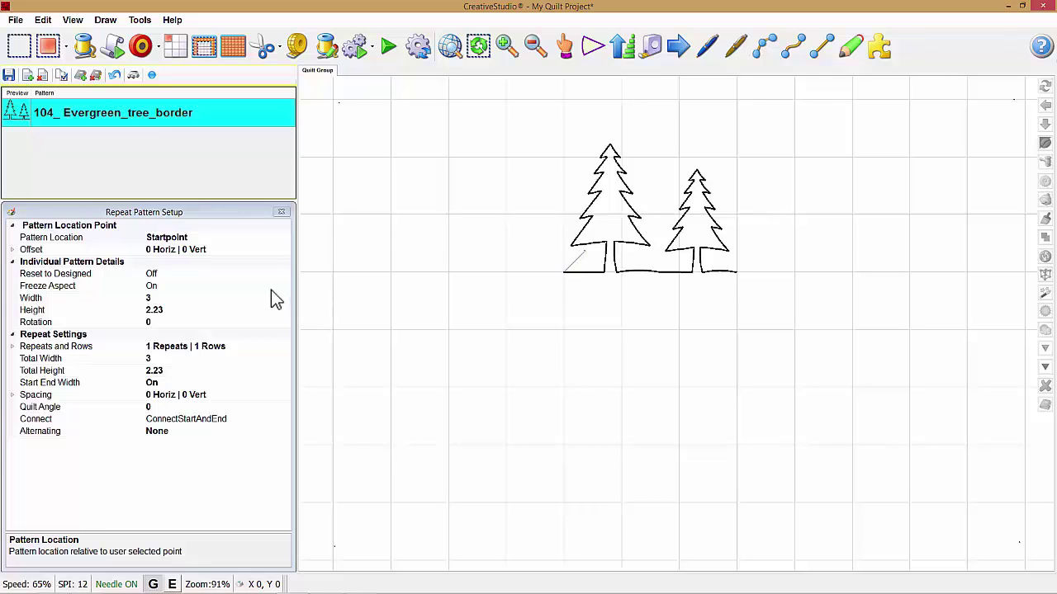
Step: Dismiss the Repeat Pattern Setup panel and begin mirroring the tree pattern
click(282, 213)
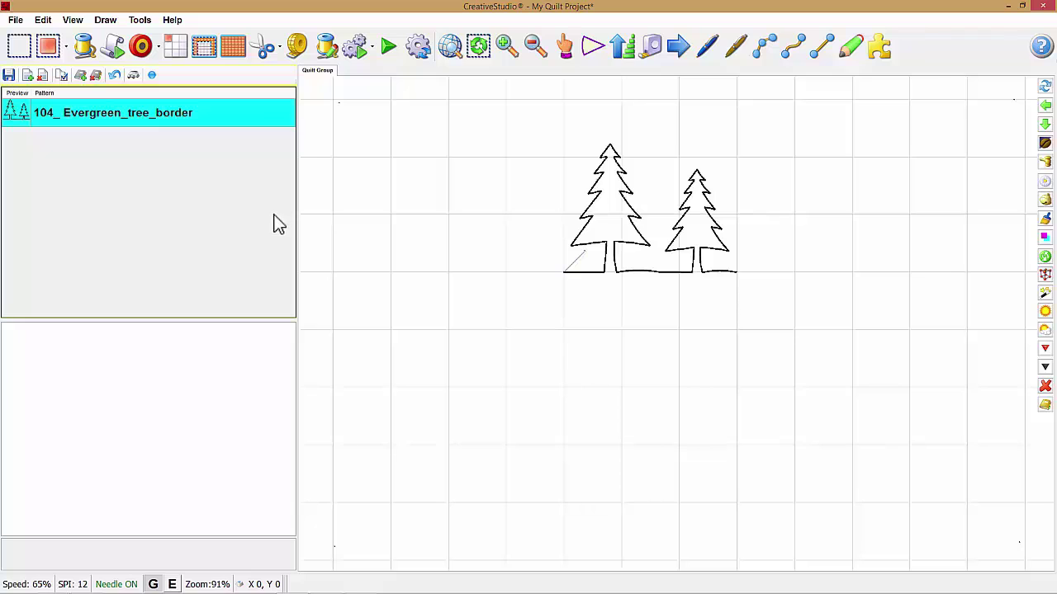
right_click(643, 218)
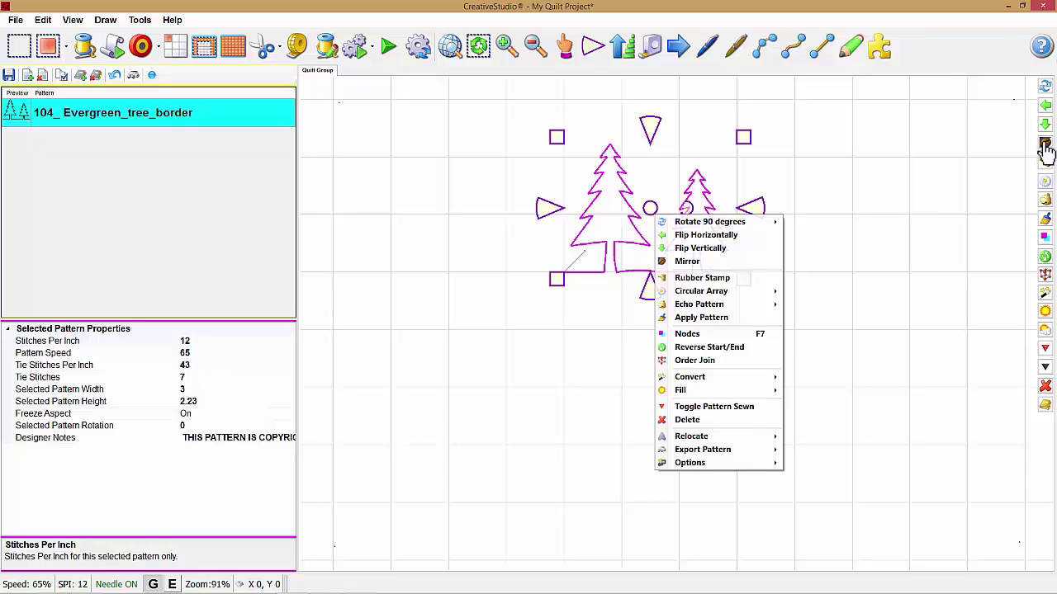
click(694, 261)
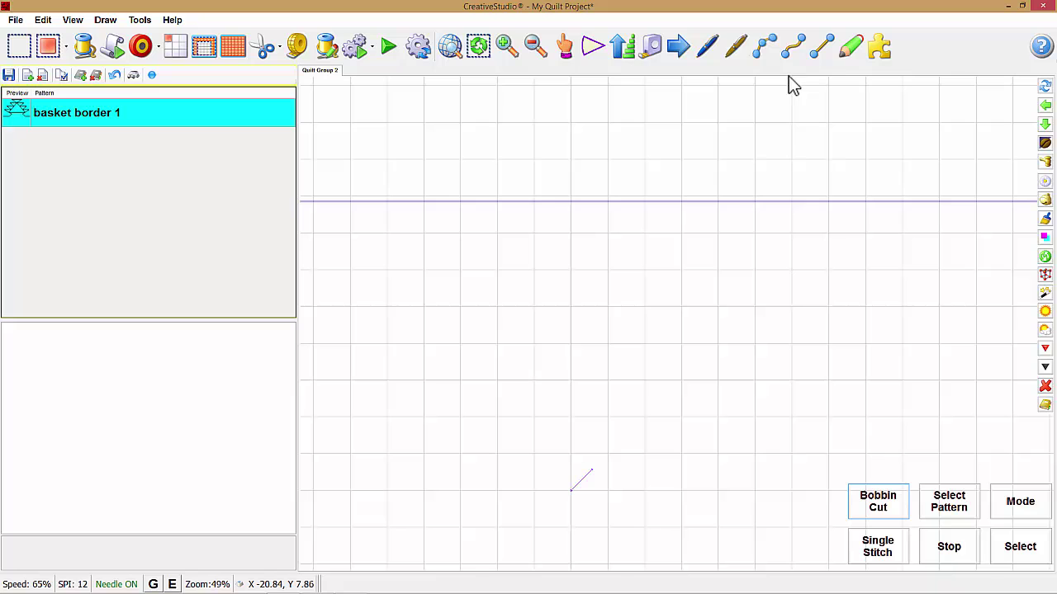
Step: Start a multi-point line with grid snapping toggled, laying down the first zigzag segments
click(823, 49)
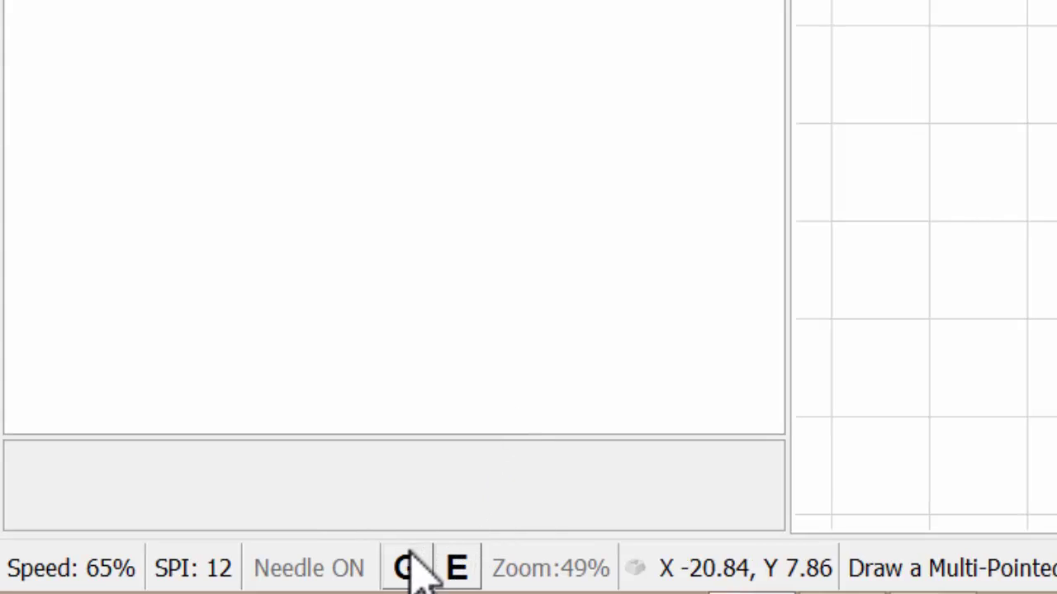
click(405, 566)
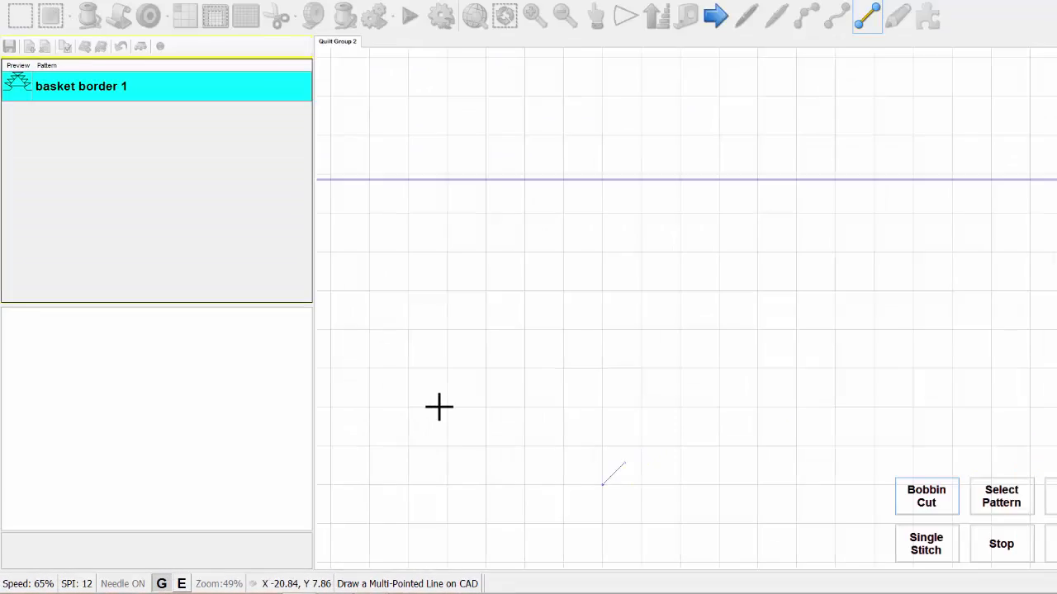
click(485, 366)
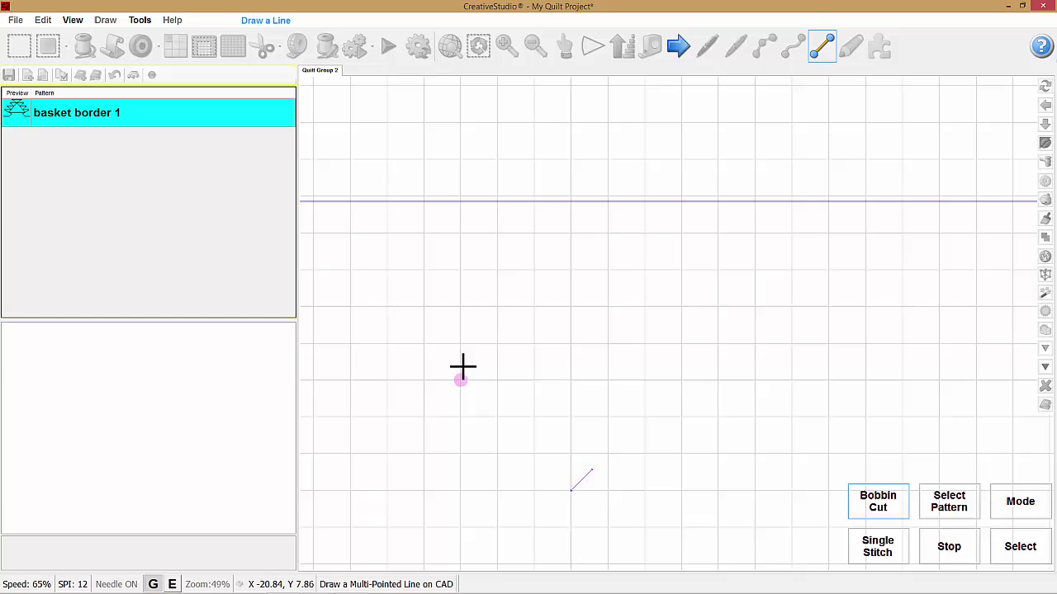
click(522, 364)
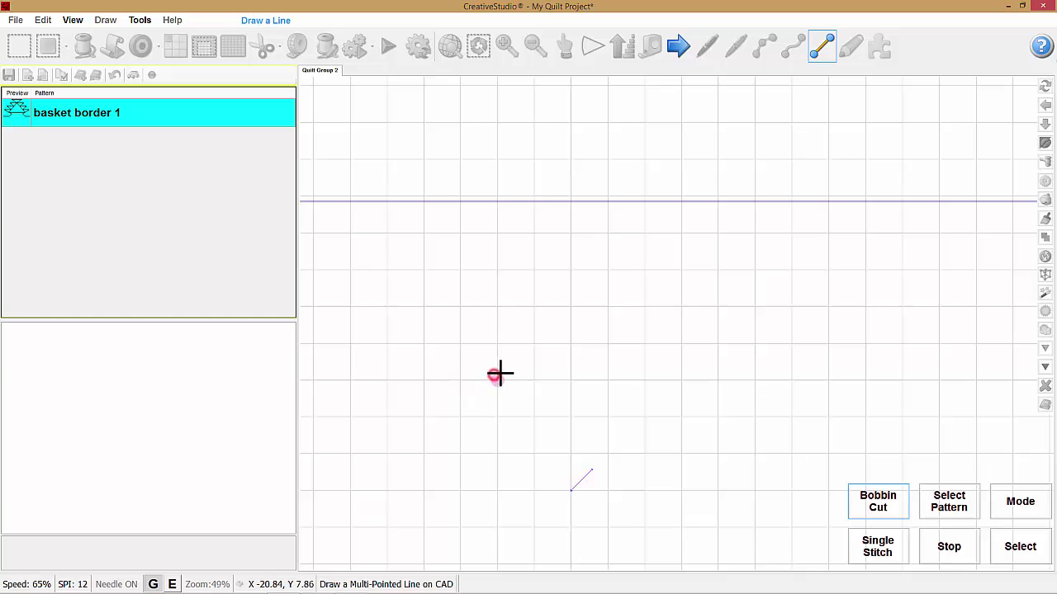
click(535, 343)
click(571, 307)
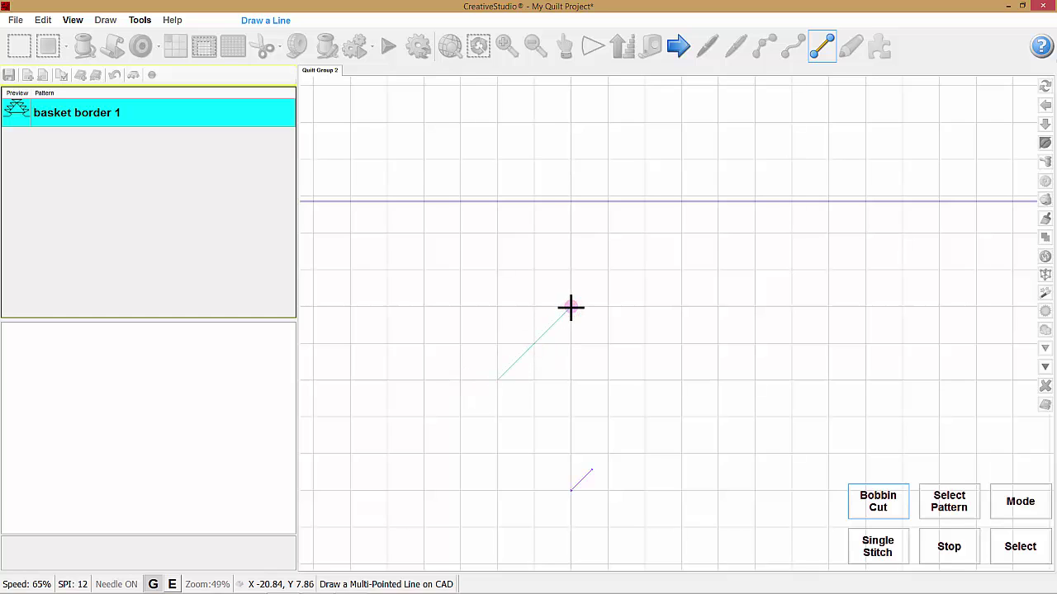
Step: Extend the zigzag with off-grid points and a further segment down to the right
click(315, 450)
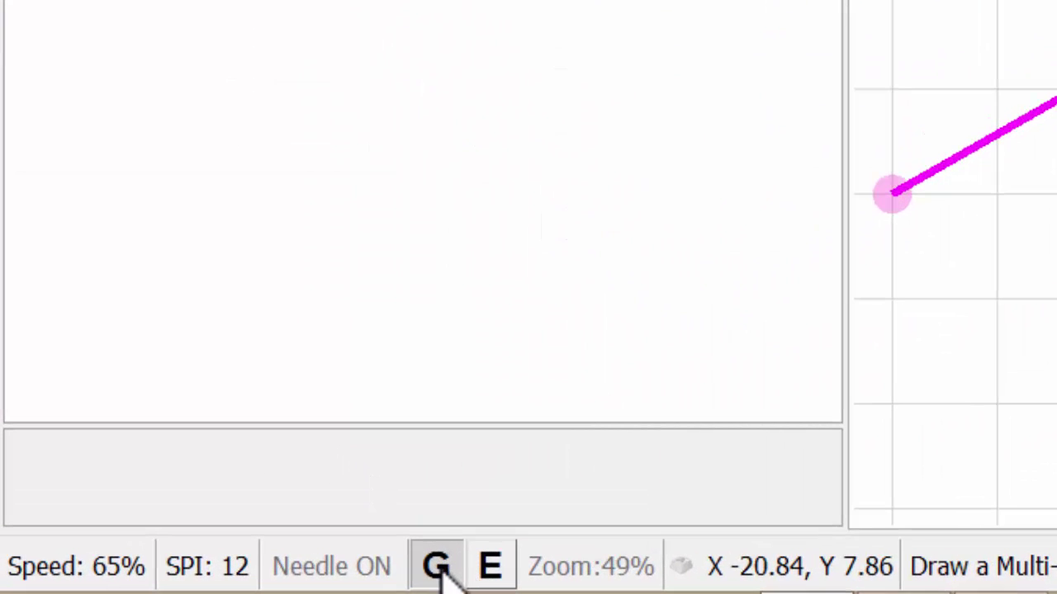
click(438, 570)
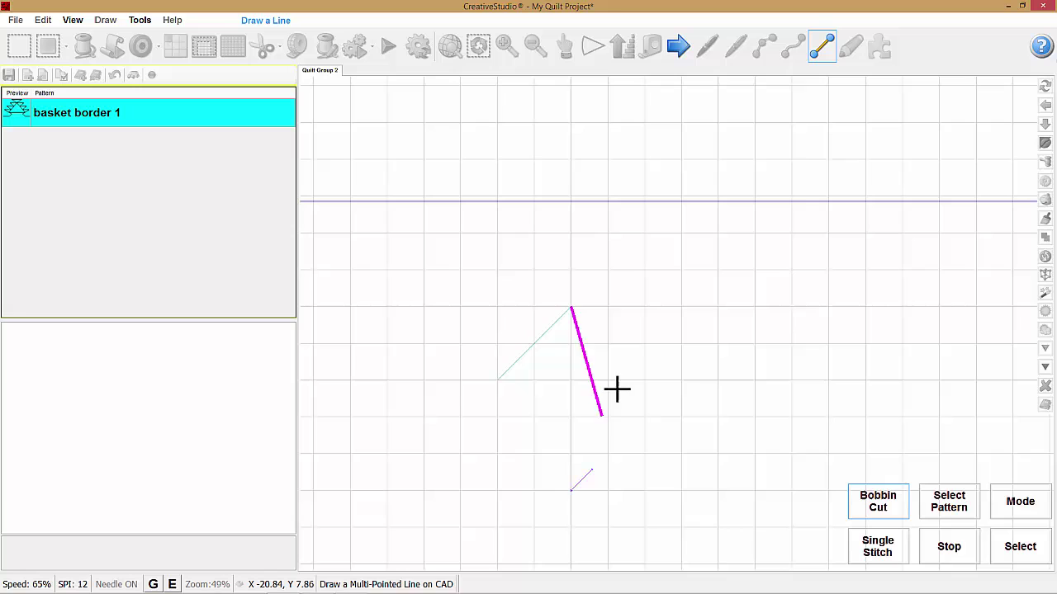
click(649, 324)
click(688, 274)
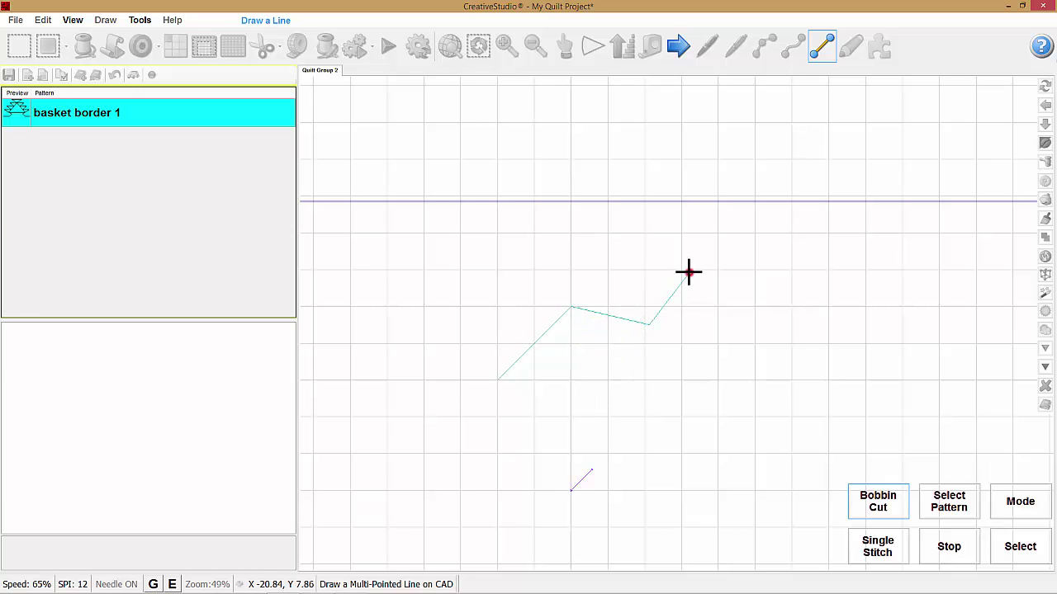
key(g)
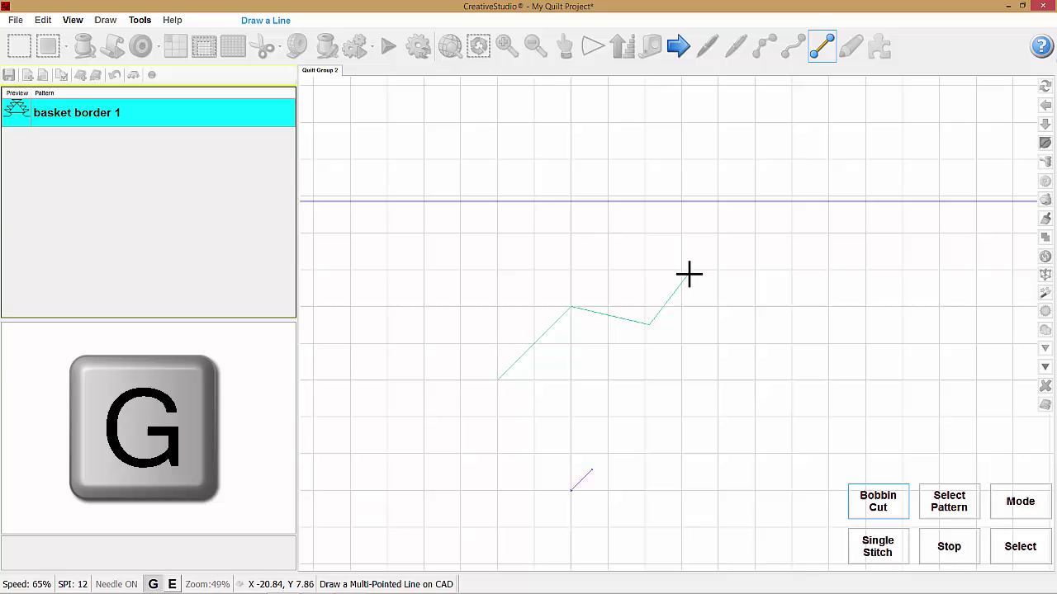
mouse_move(688, 271)
mouse_down()
mouse_move(727, 315)
mouse_move(778, 328)
mouse_move(770, 291)
mouse_move(800, 276)
mouse_move(757, 323)
mouse_move(776, 313)
mouse_up()
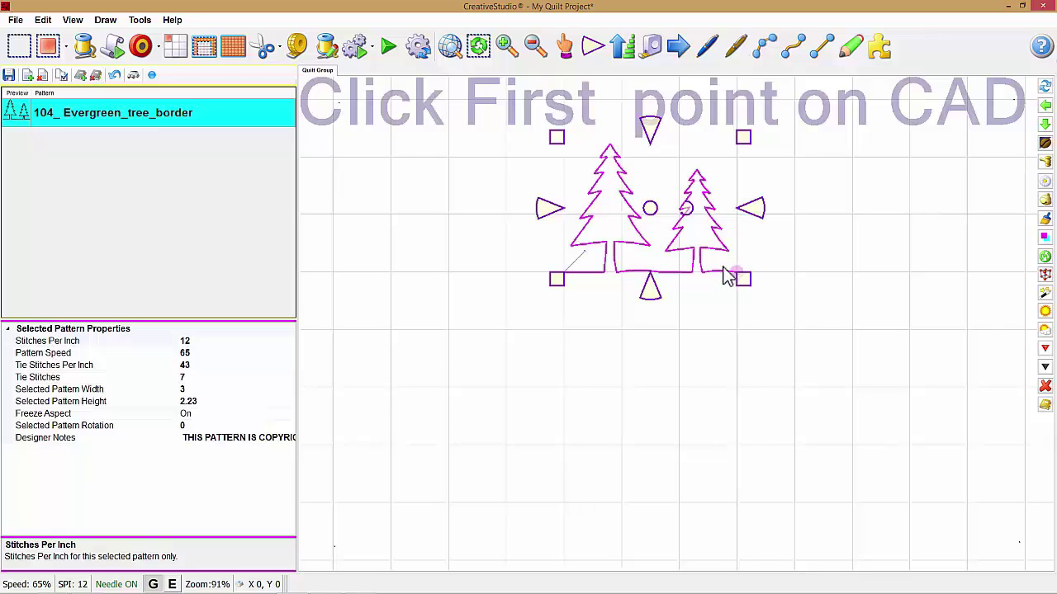
Step: Reflect the trees across a vertical line through their lower-right and upper-right handles, then delete the copy
click(735, 271)
click(738, 274)
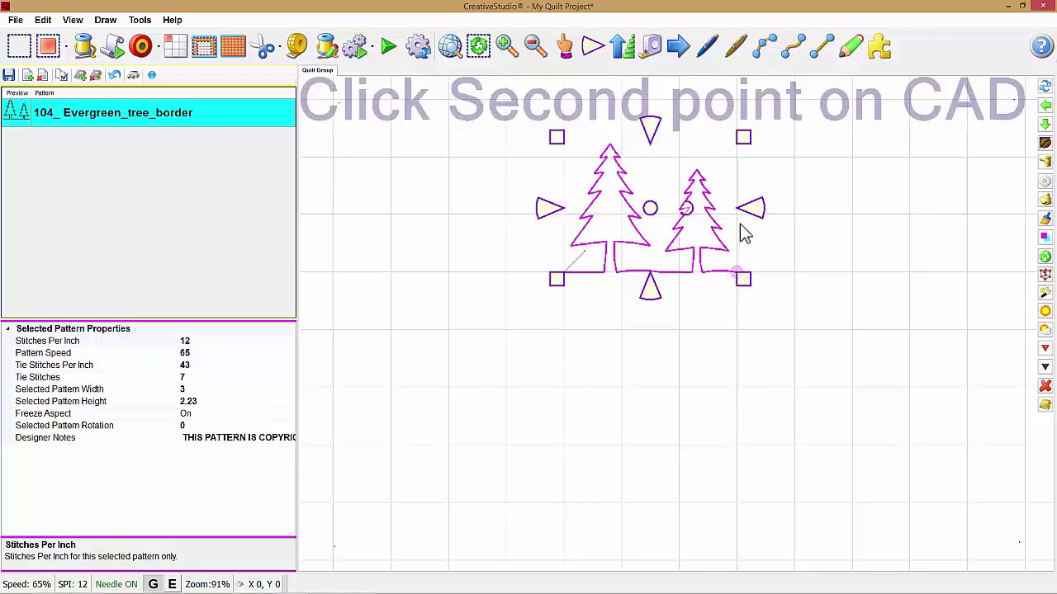
click(737, 154)
click(738, 147)
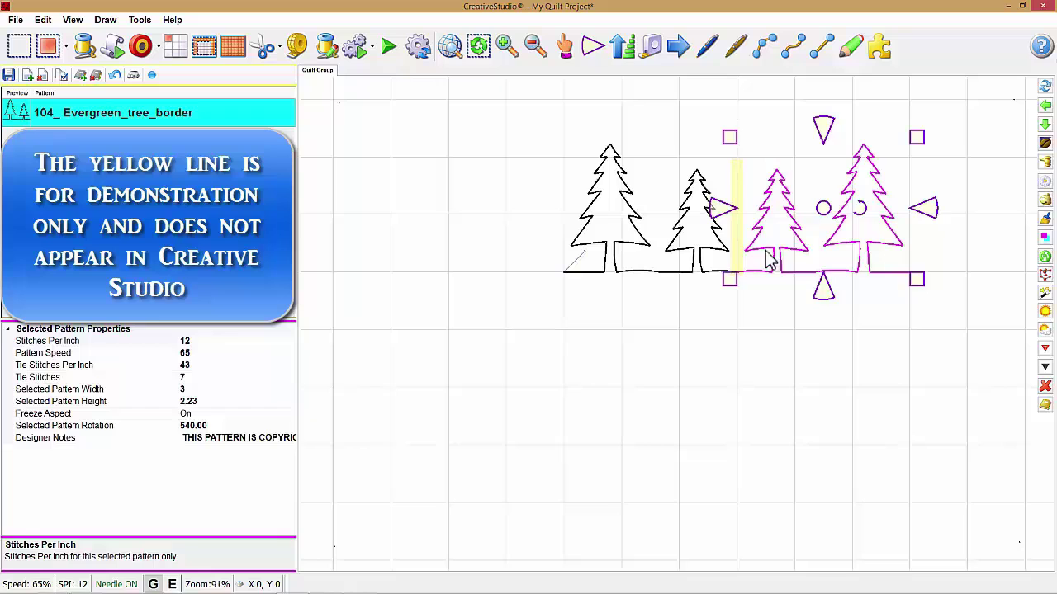
right_click(820, 227)
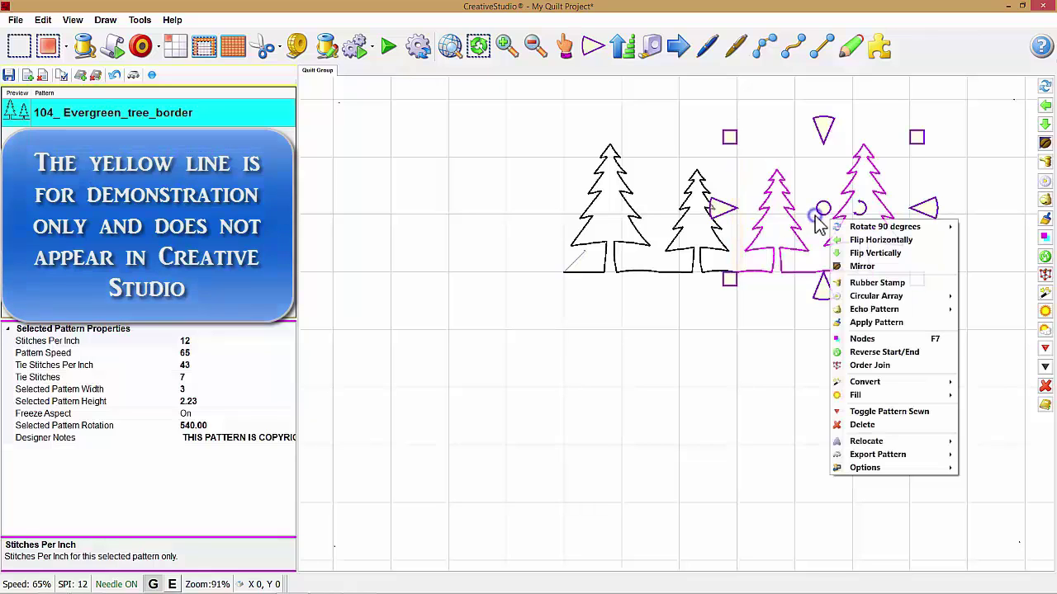
click(862, 424)
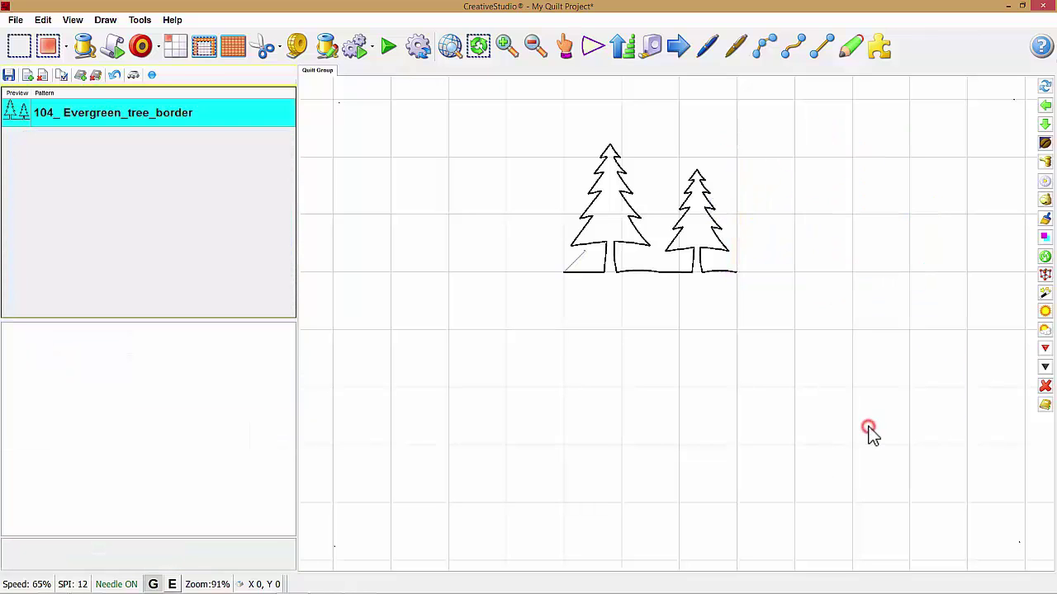
Step: Mirror the tree pair across a vertical line up its left edge and delete the resulting copy
right_click(645, 231)
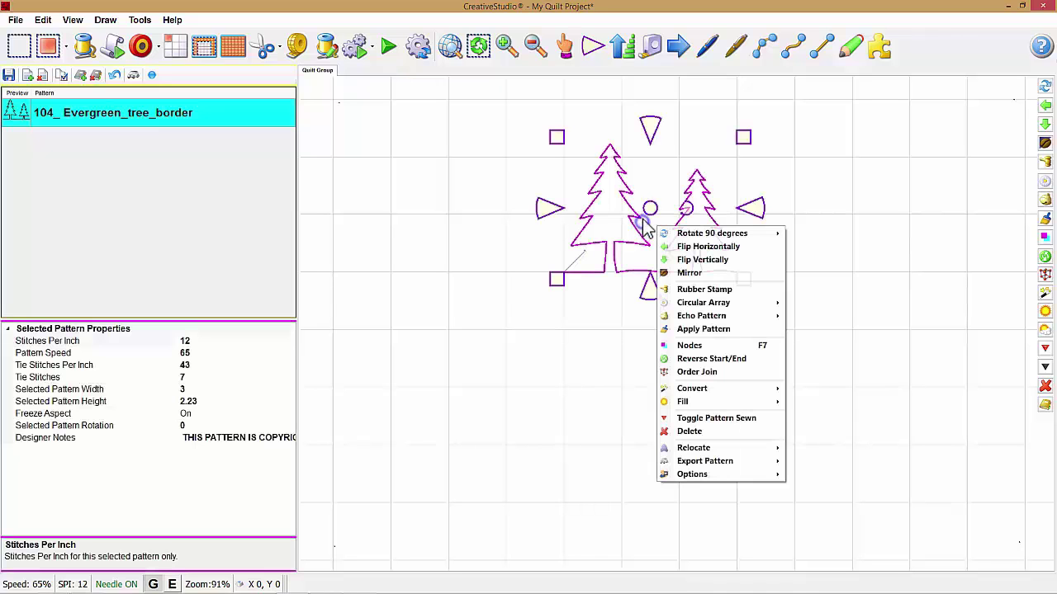
click(688, 273)
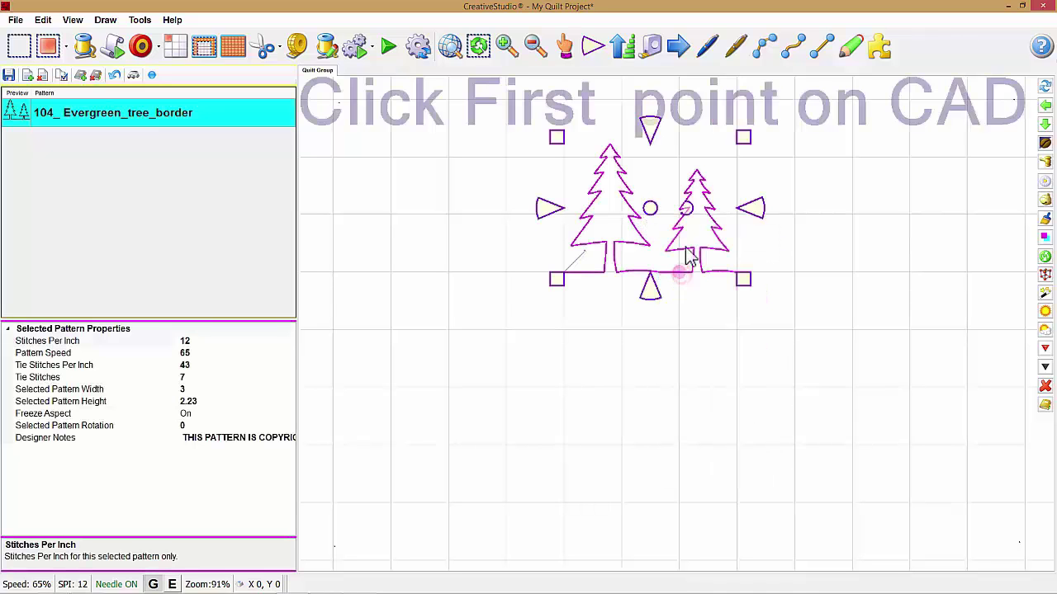
click(562, 270)
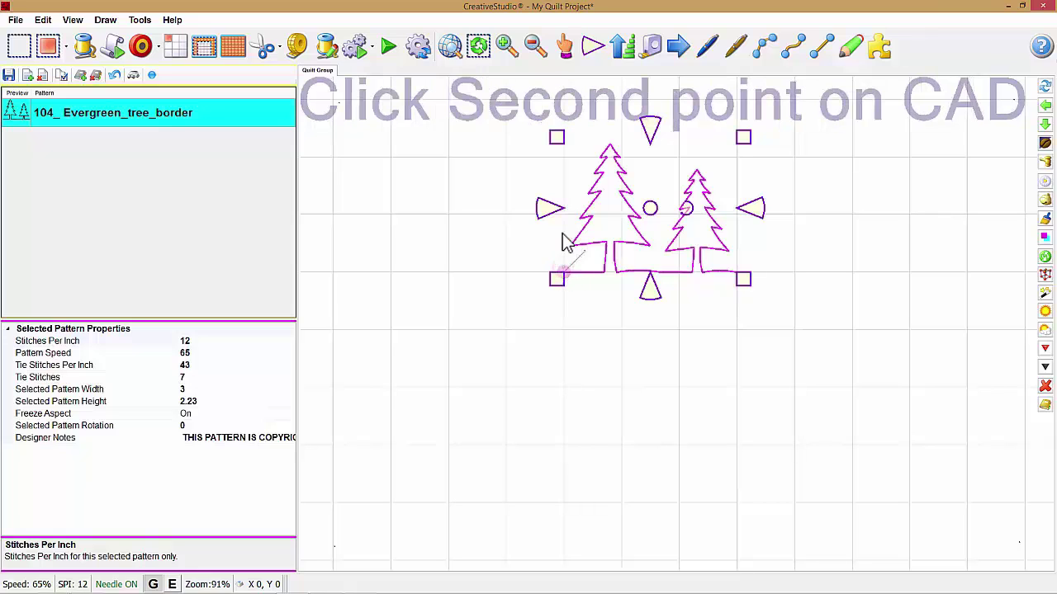
click(562, 159)
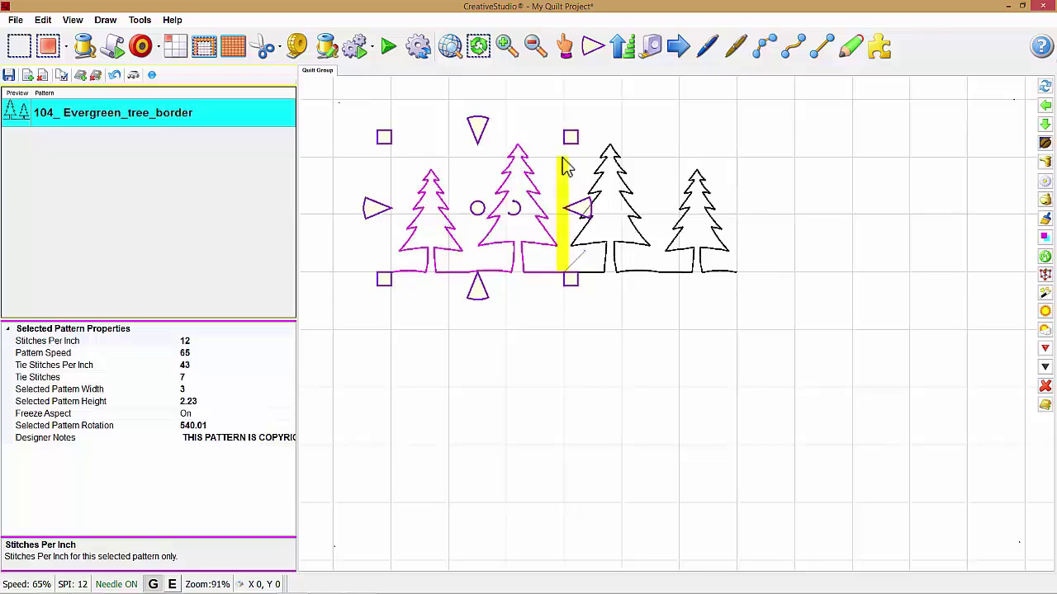
right_click(491, 223)
click(542, 430)
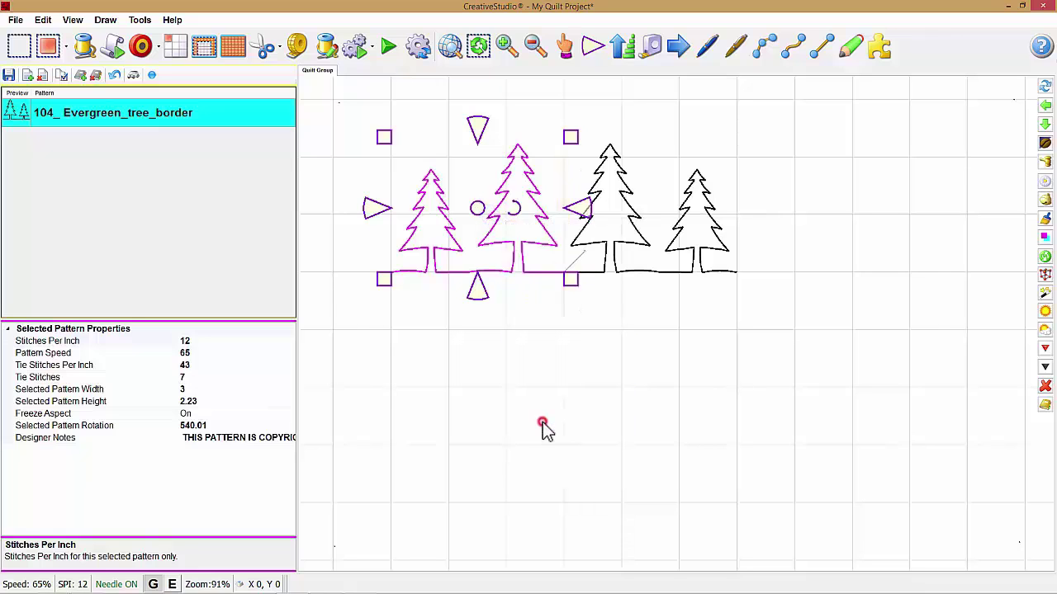
Step: Flip the trees downward across a horizontal line along their base, then delete the flipped copy
right_click(650, 223)
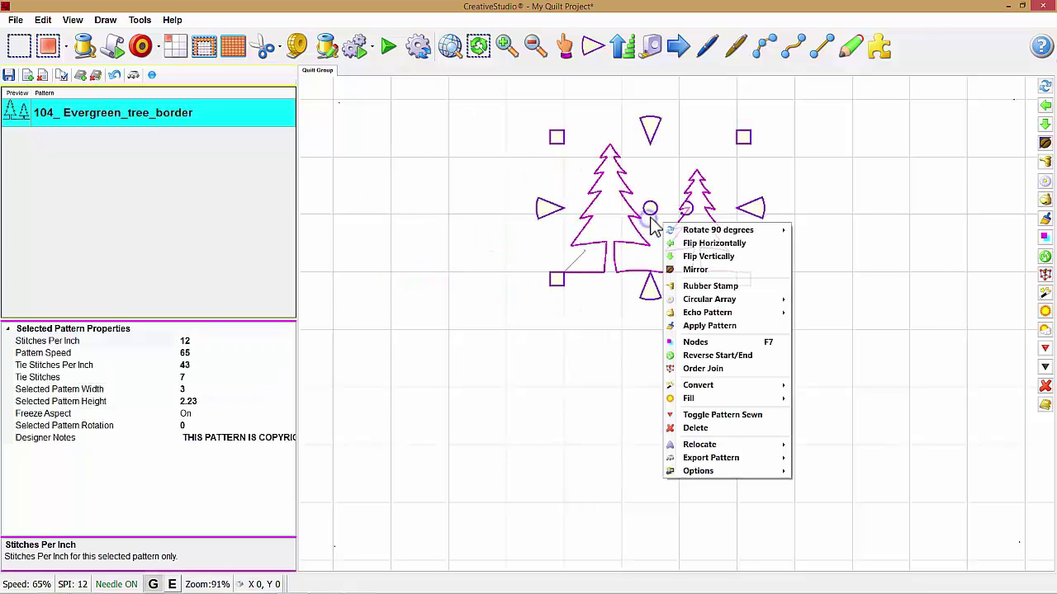
click(695, 269)
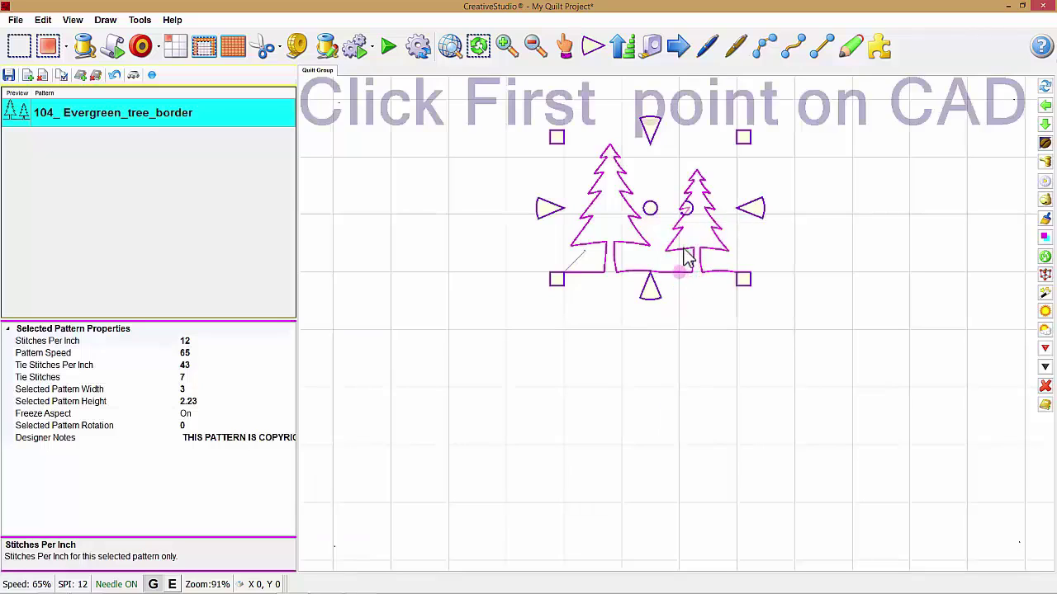
click(736, 275)
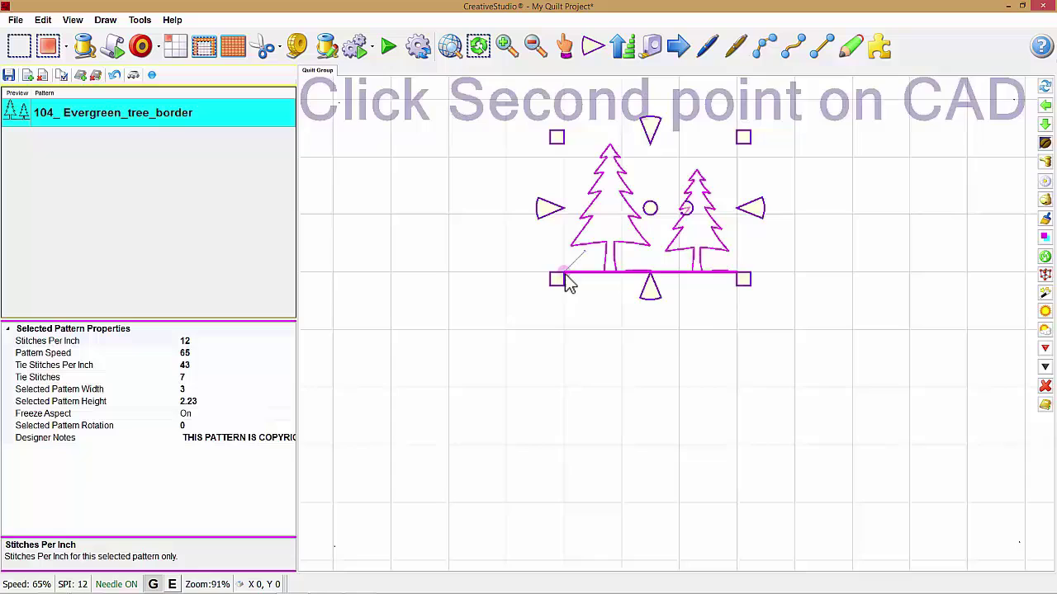
click(564, 274)
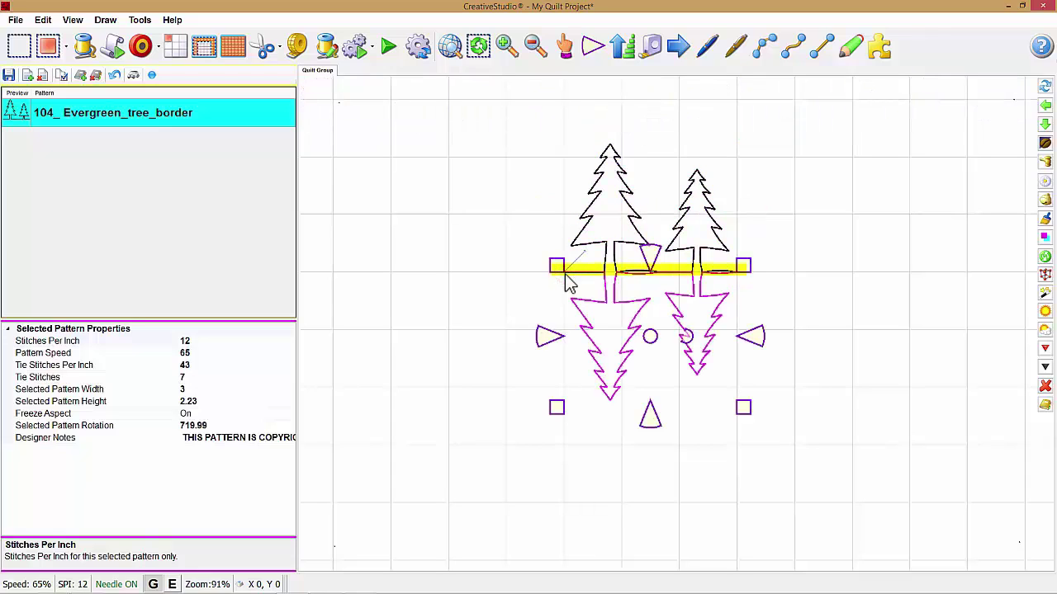
right_click(636, 306)
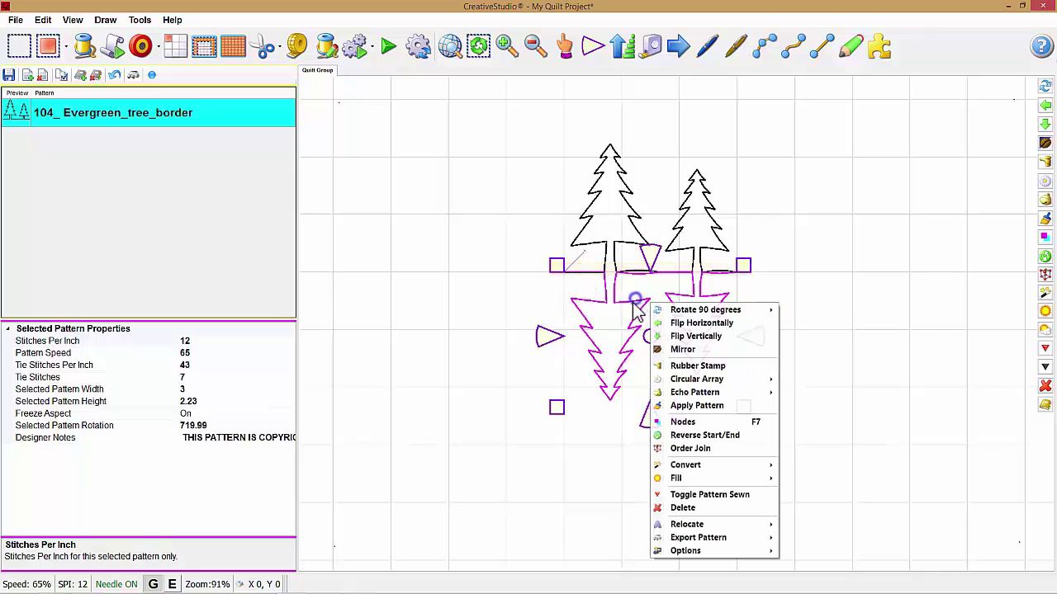
click(680, 508)
Step: Mirror the trees across a diagonal from their lower-right corner, giving a 90.00 sideways copy, then delete it
right_click(650, 209)
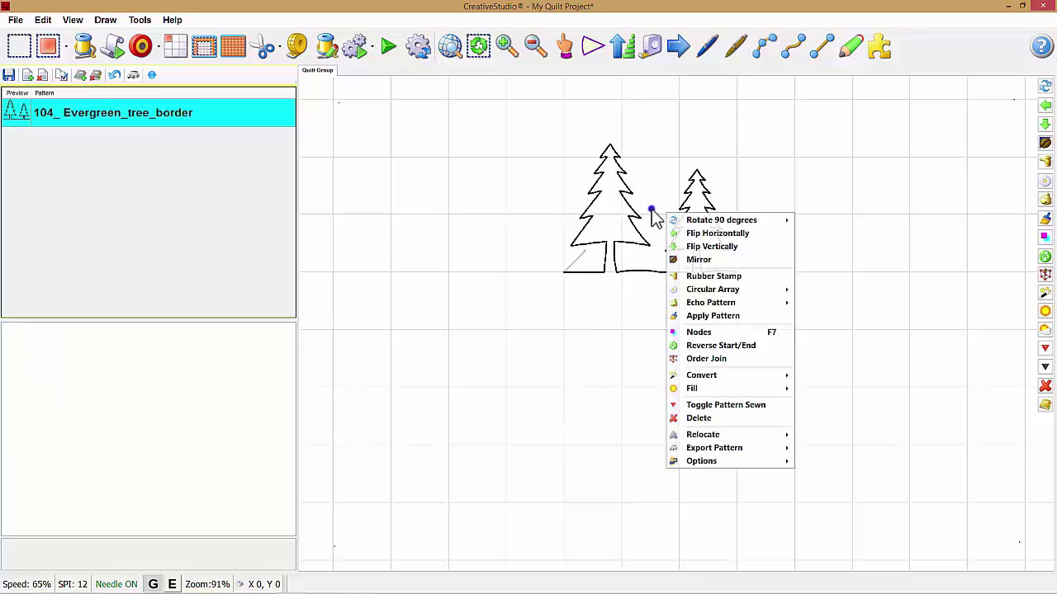
click(681, 259)
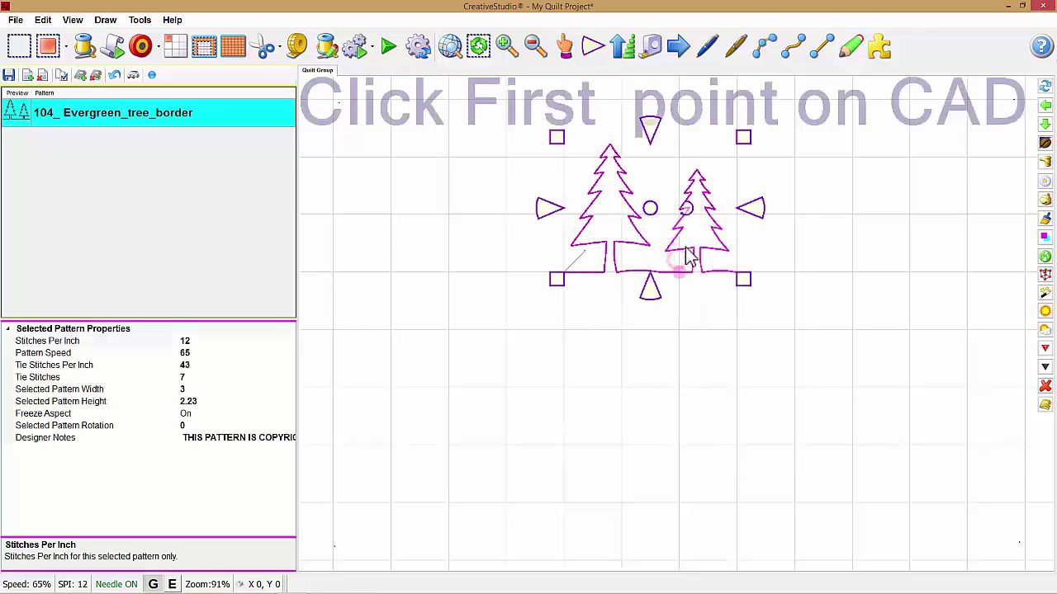
click(739, 275)
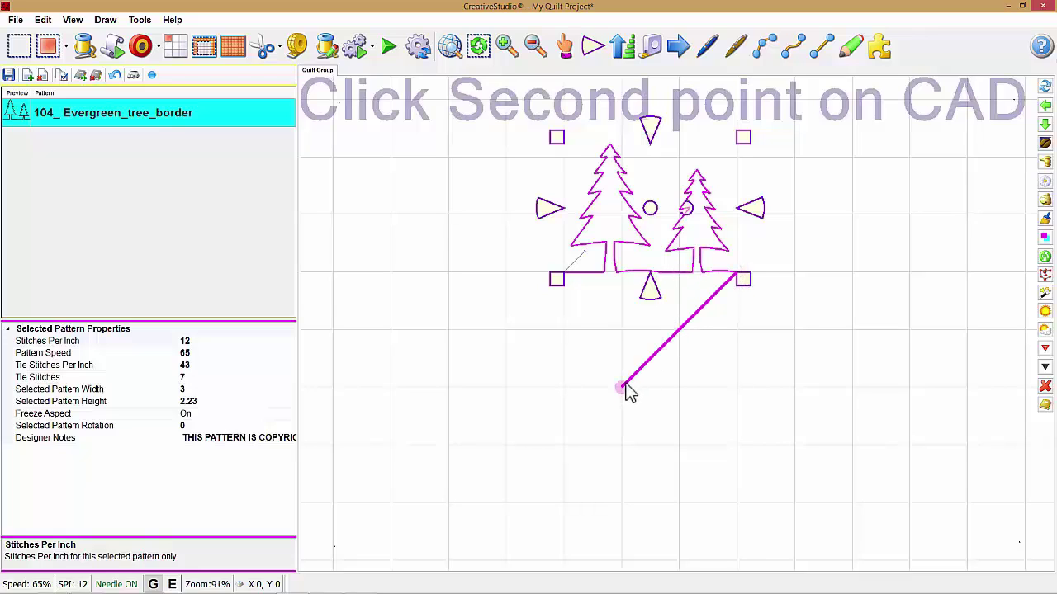
click(564, 446)
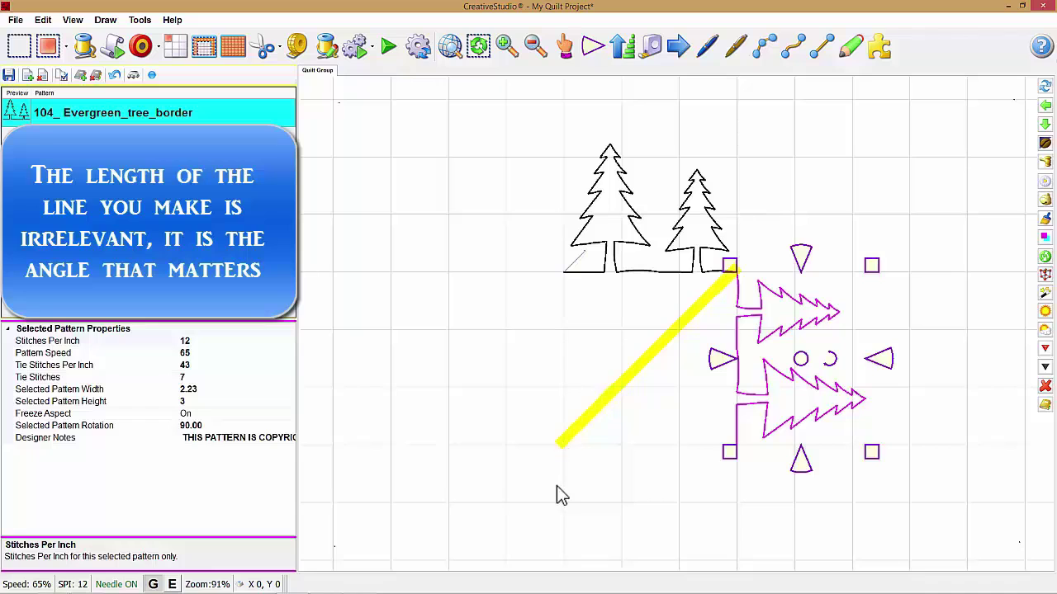
right_click(767, 329)
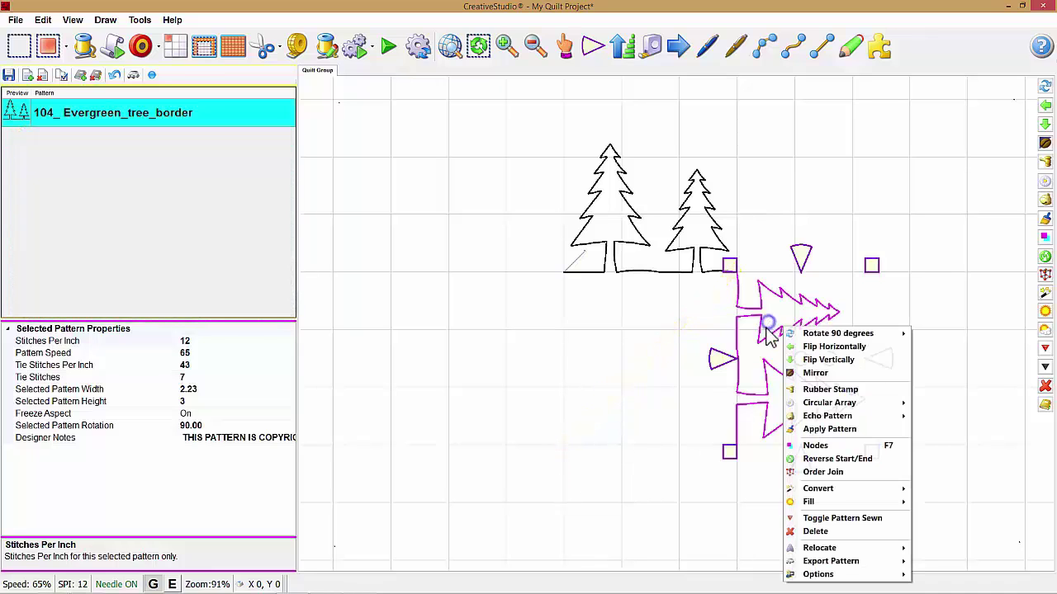
click(815, 533)
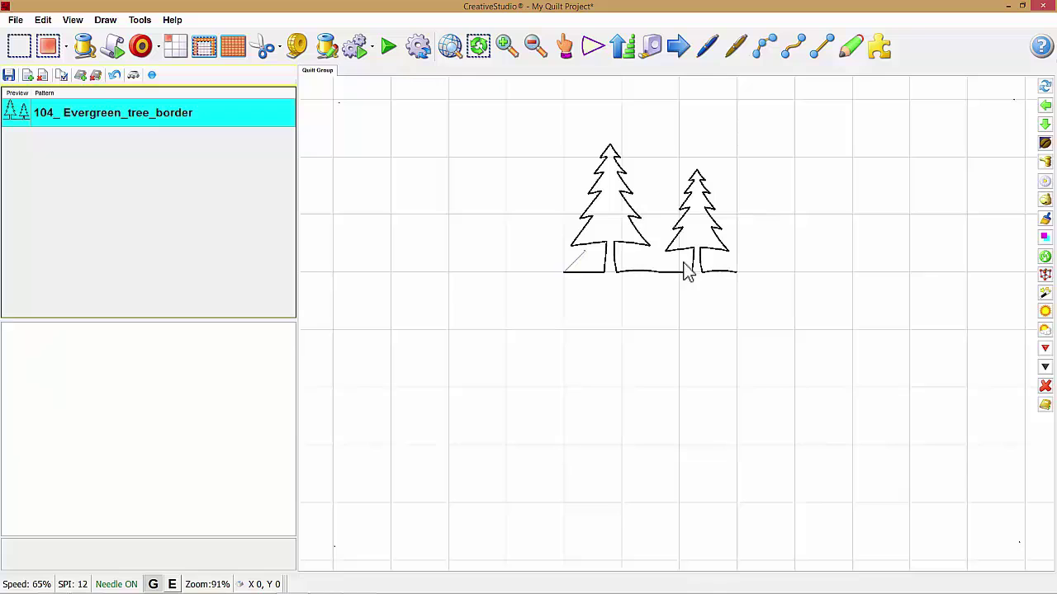
Step: Mirror the trees across a vertical line spaced to their right, then delete that right-hand copy
right_click(654, 220)
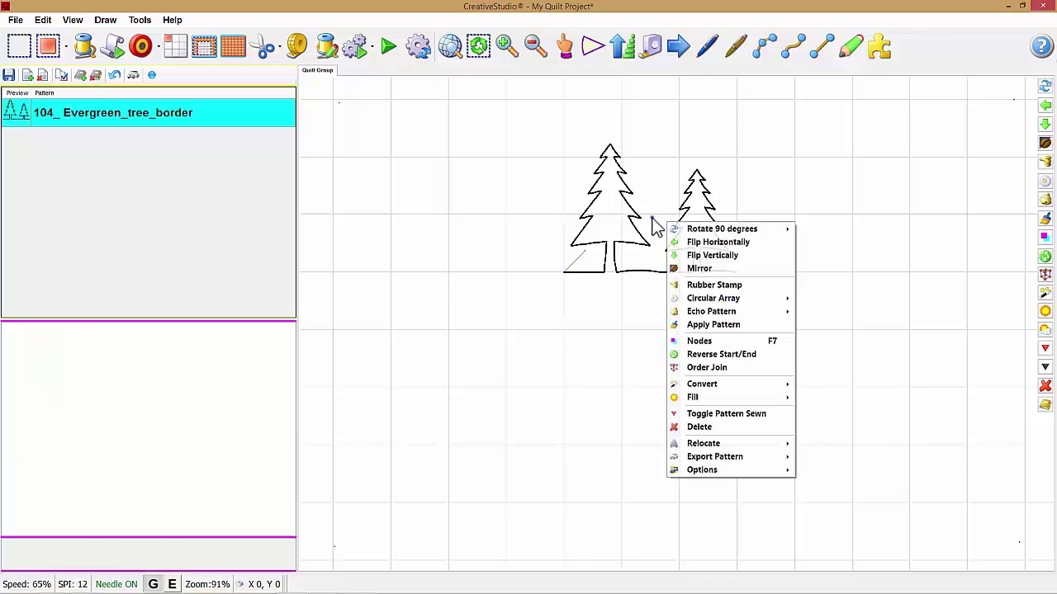
click(698, 270)
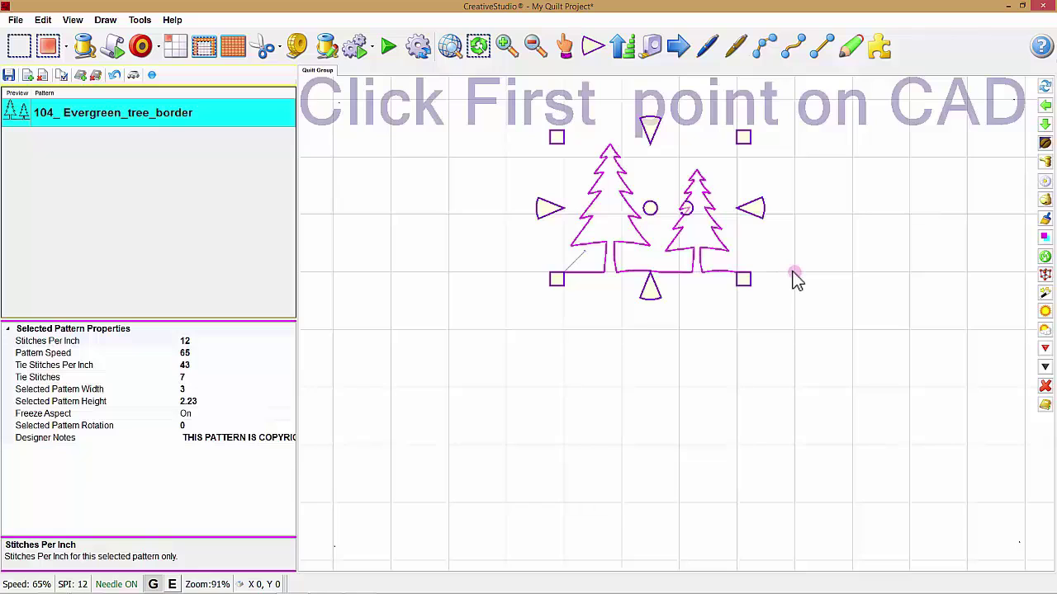
click(794, 158)
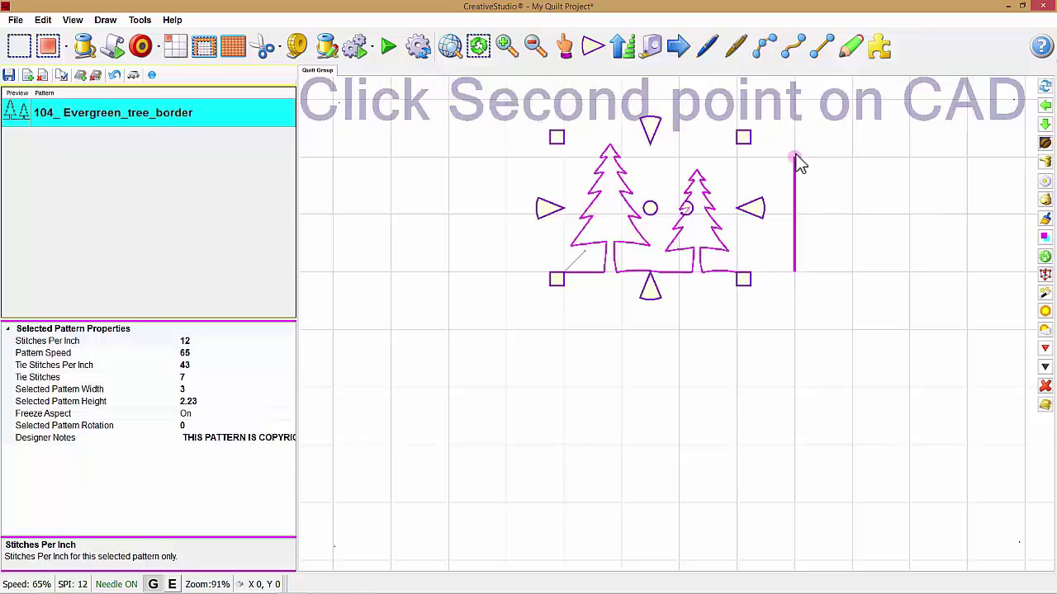
click(794, 157)
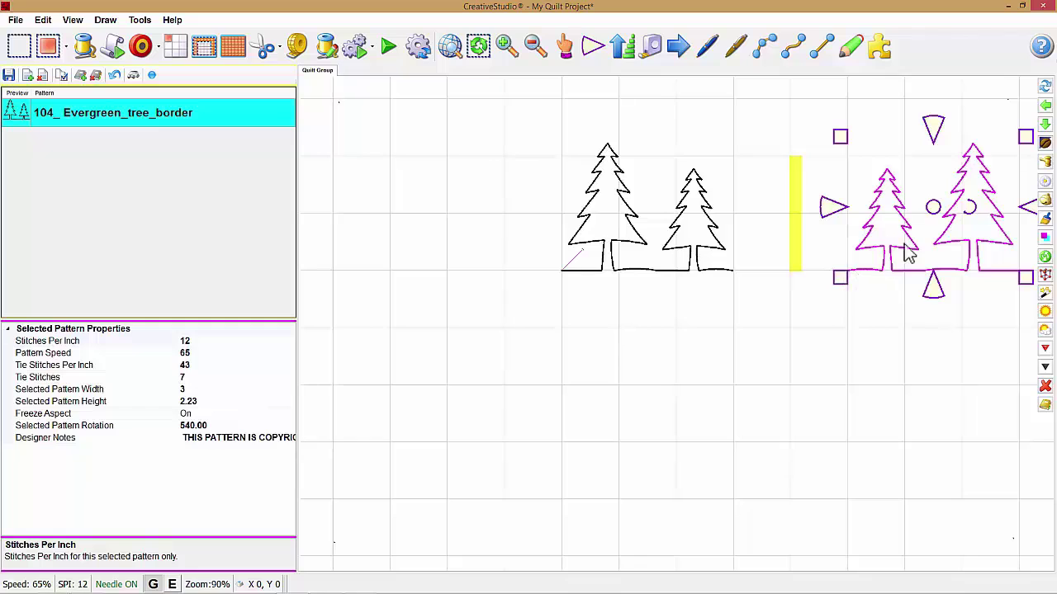
right_click(931, 208)
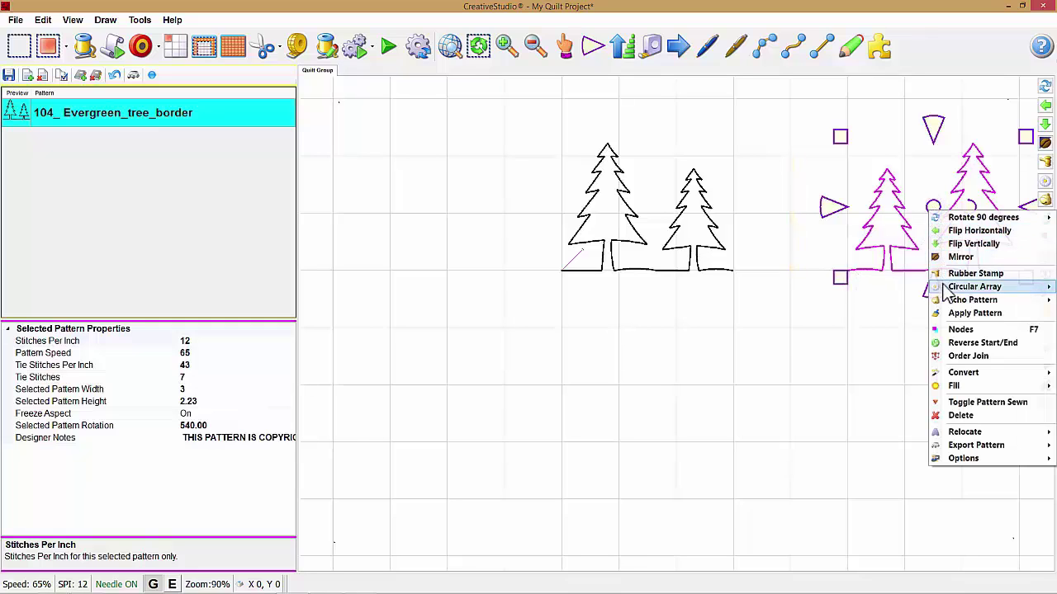
click(963, 417)
Step: Mirror the tree border across a vertical line spaced left of it, leaving a copy at rotation 540.00
right_click(634, 213)
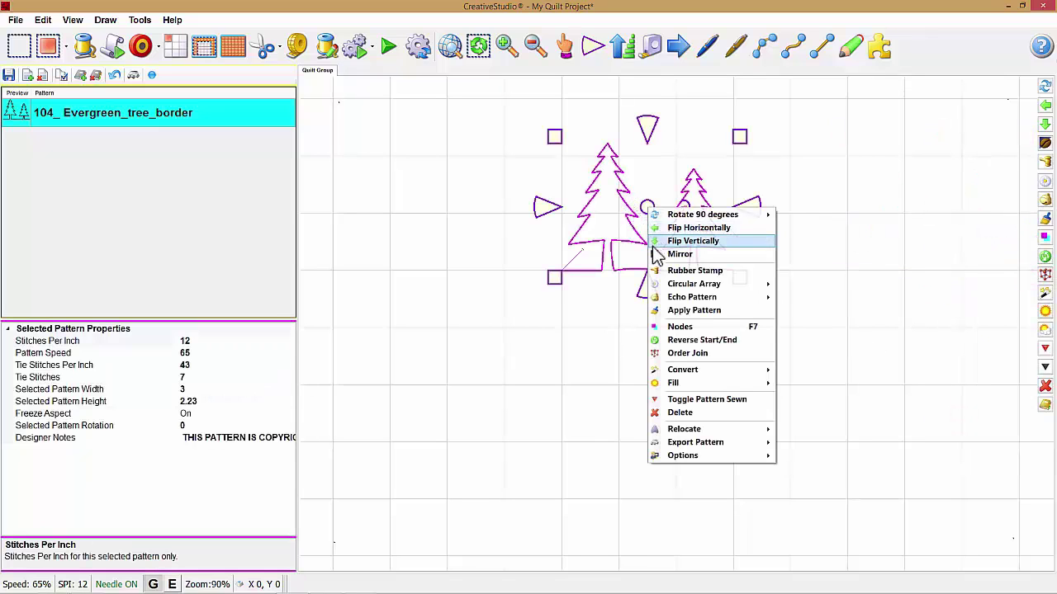
click(664, 253)
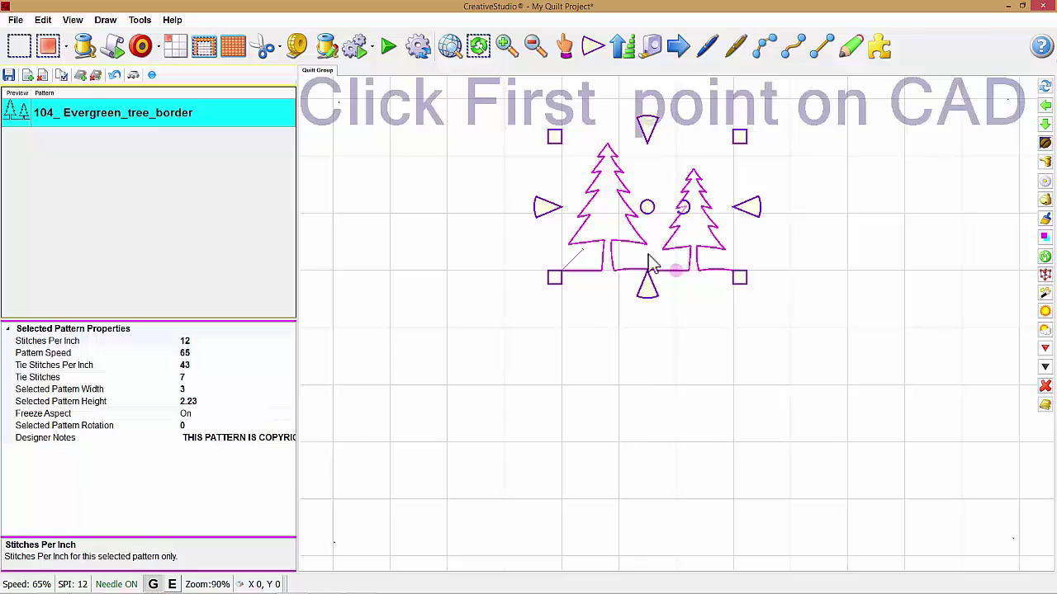
click(504, 271)
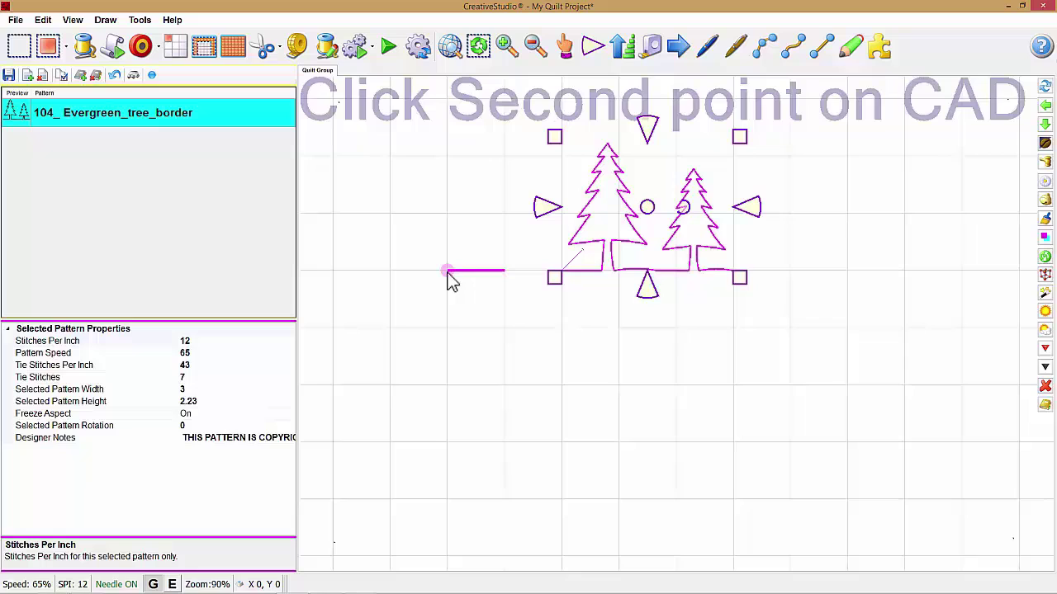
click(496, 212)
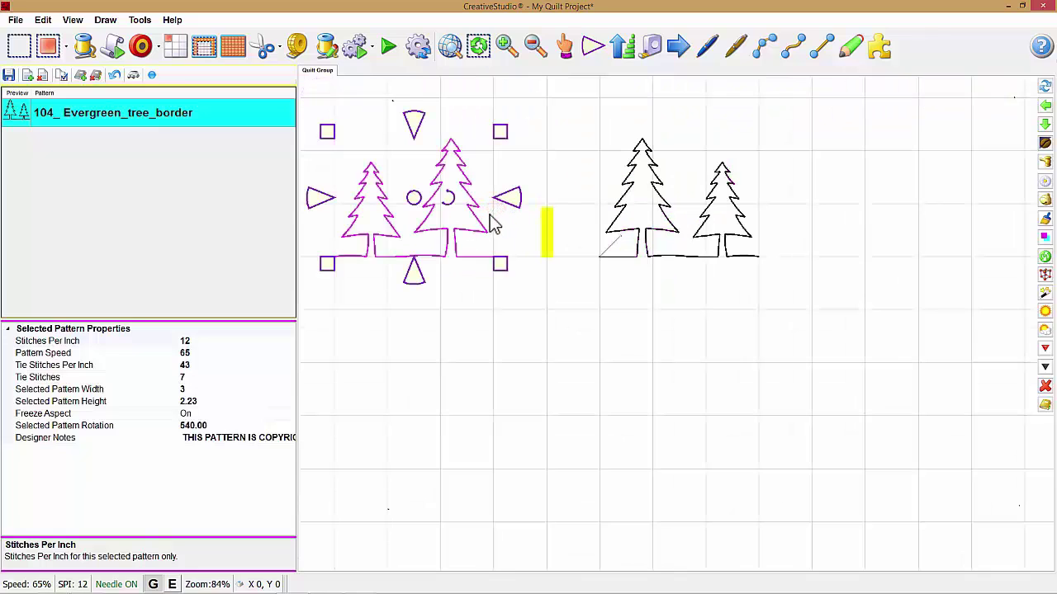